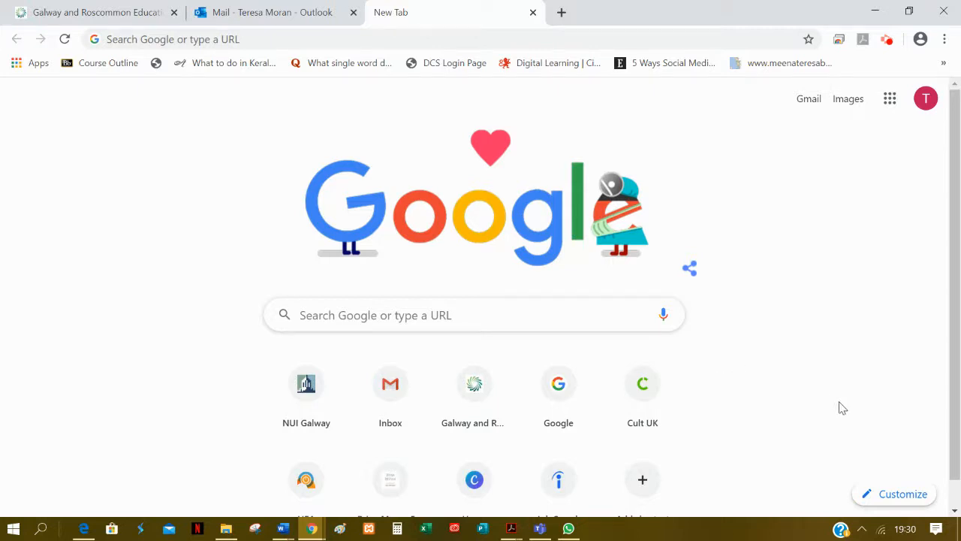
# Step: Open Blogger from the Google apps to reach the blog's list of posts
pyautogui.click(890, 103)
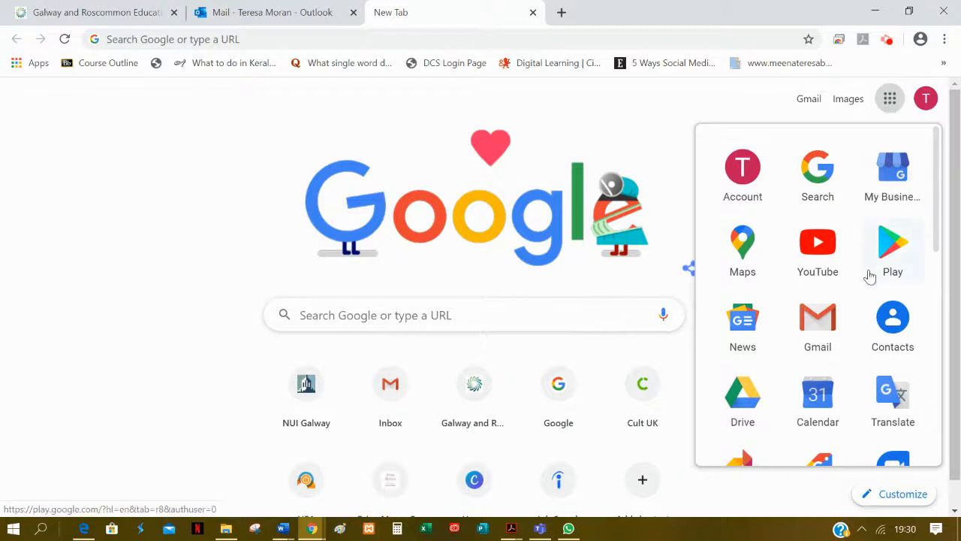
pyautogui.scroll(-1, 862, 278)
pyautogui.scroll(-3, 861, 278)
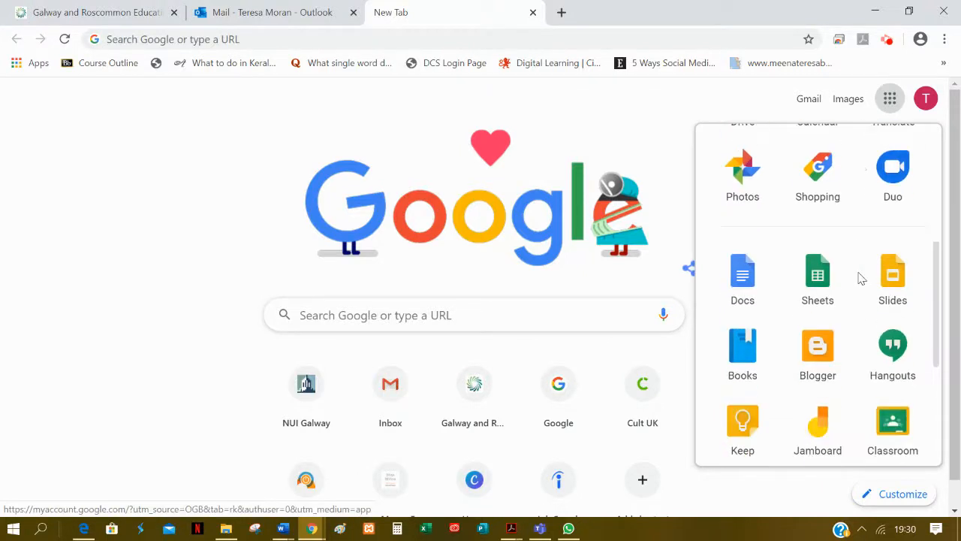
pyautogui.click(820, 356)
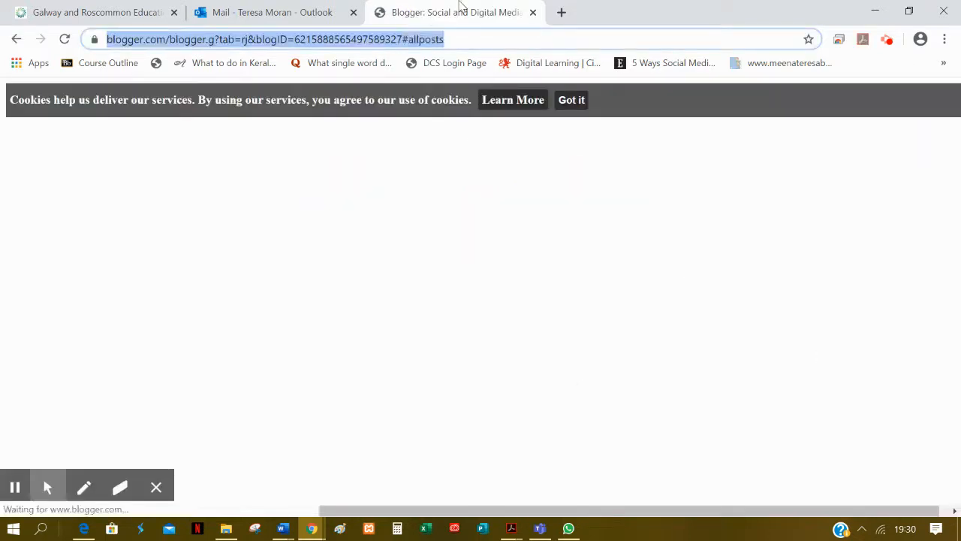
pyautogui.click(525, 95)
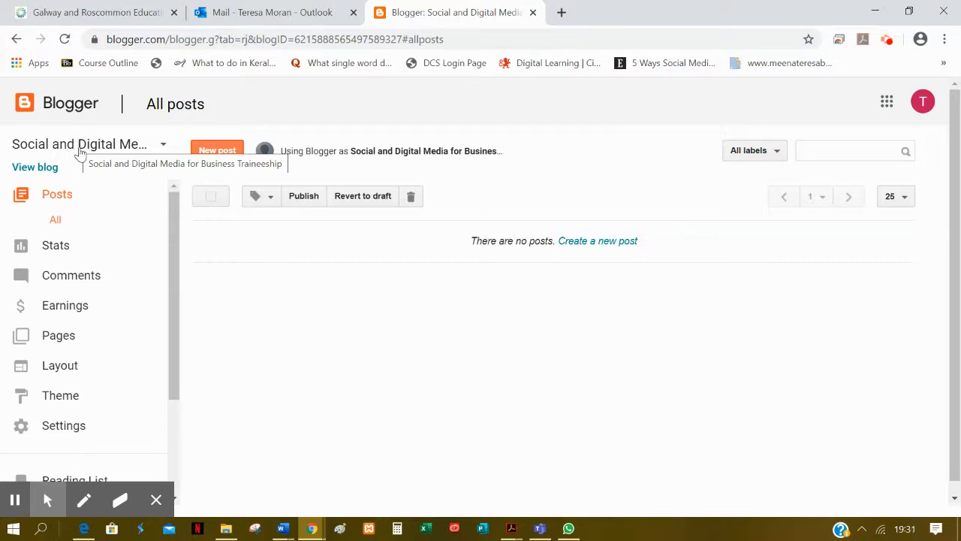
# Step: View the live Social and Digital Media for Business Traineeship blog and compare it with its Blogger dashboard
pyautogui.click(34, 169)
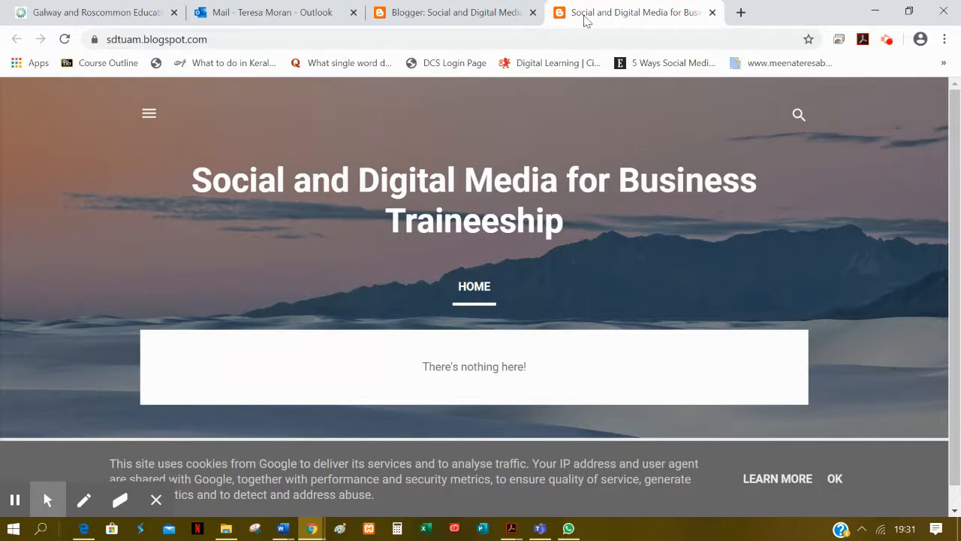
pyautogui.click(468, 14)
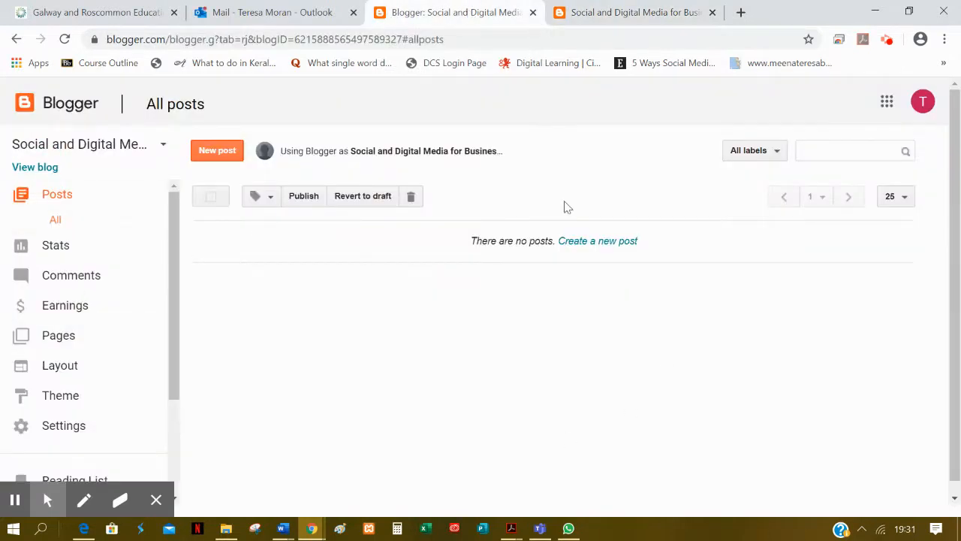
pyautogui.click(608, 14)
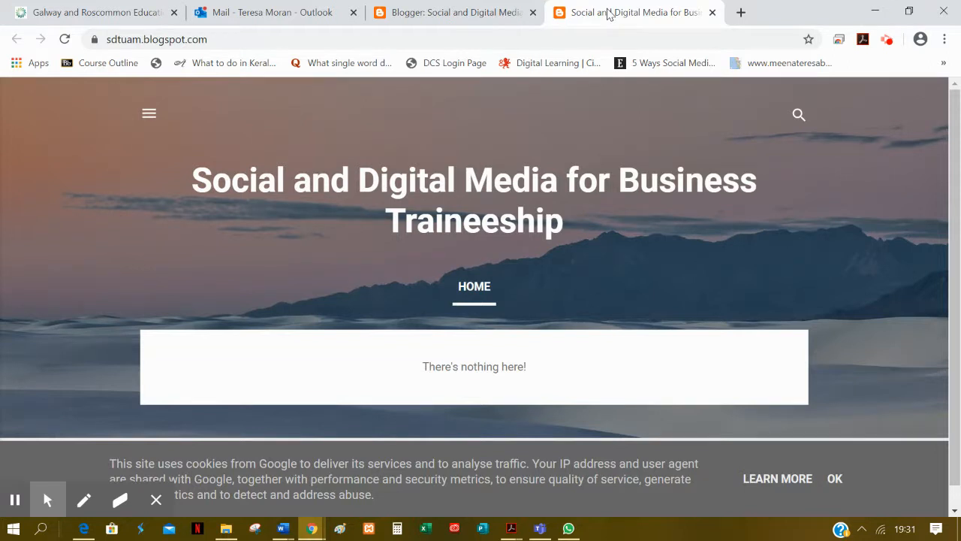
pyautogui.click(441, 12)
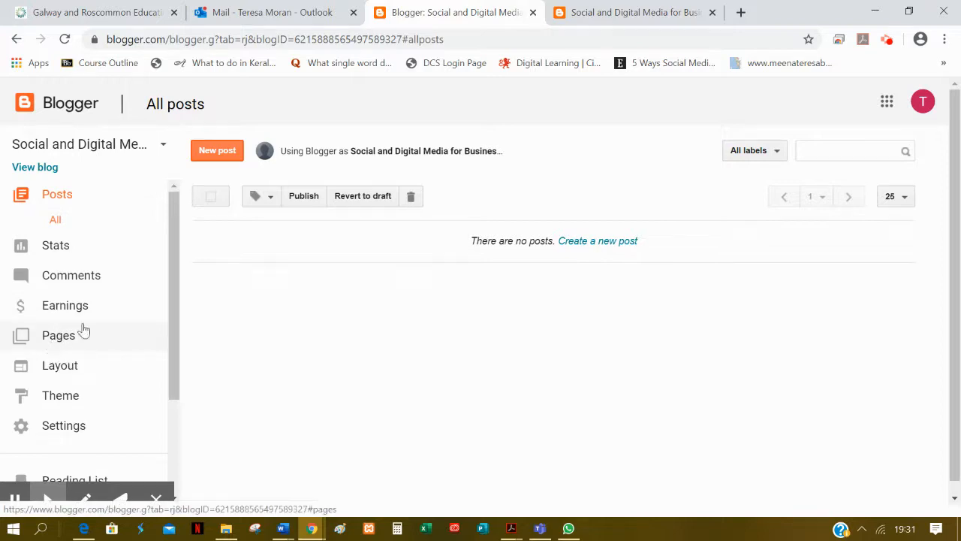
# Step: Create a new blog post with the title "Hello"
pyautogui.click(51, 202)
pyautogui.click(213, 158)
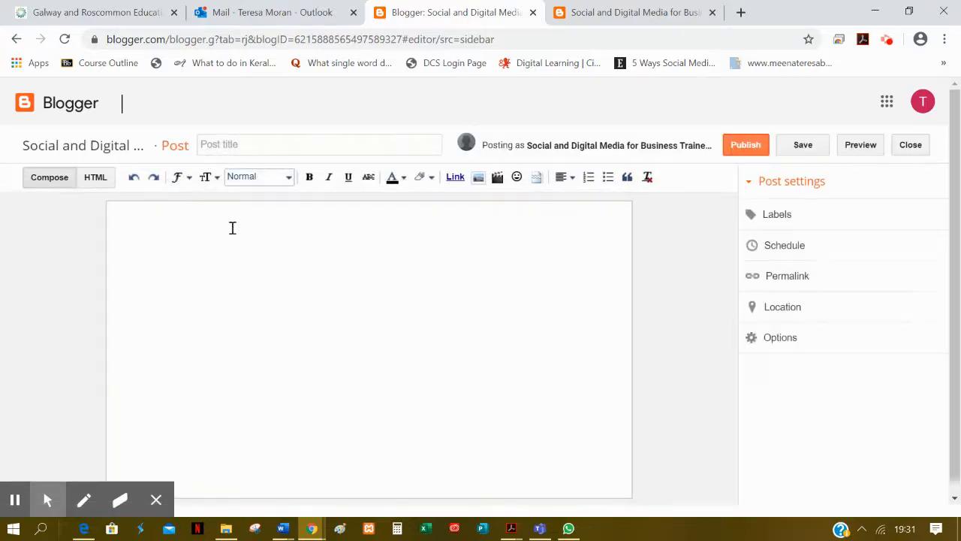
pyautogui.click(283, 154)
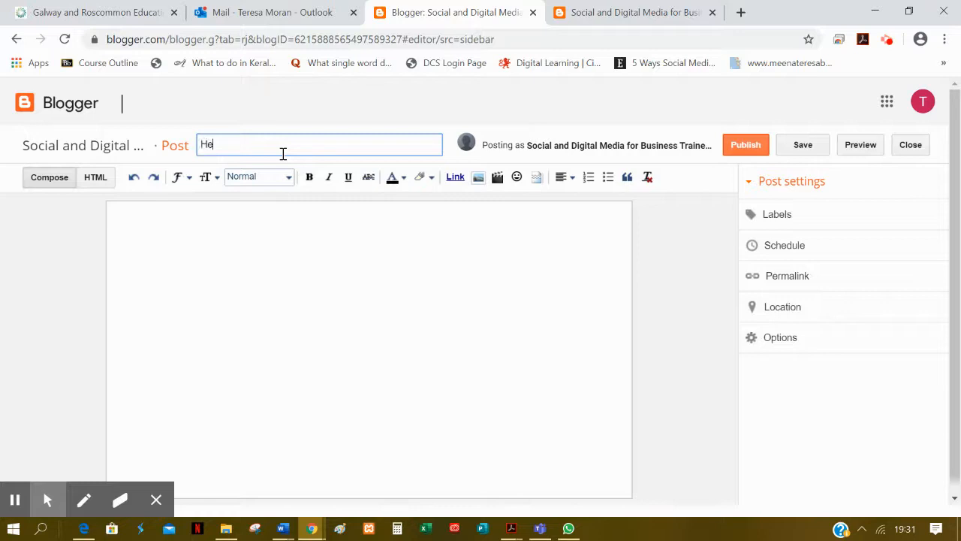
pyautogui.press('Tab')
# Step: Write "Hello everyone. This is a test site." as the post body, with "Welcome" above it separated by a blank line
pyautogui.click(217, 251)
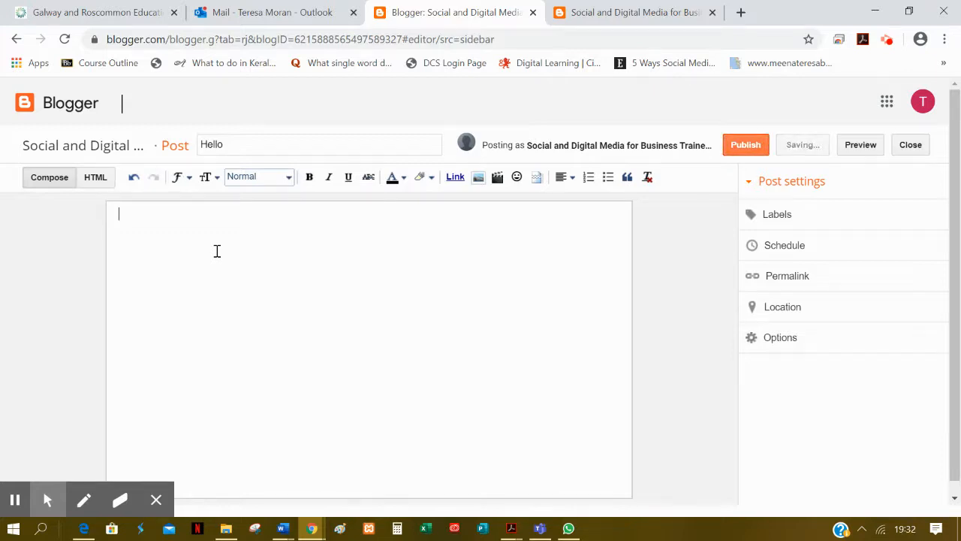
pyautogui.write('Hello everyone')
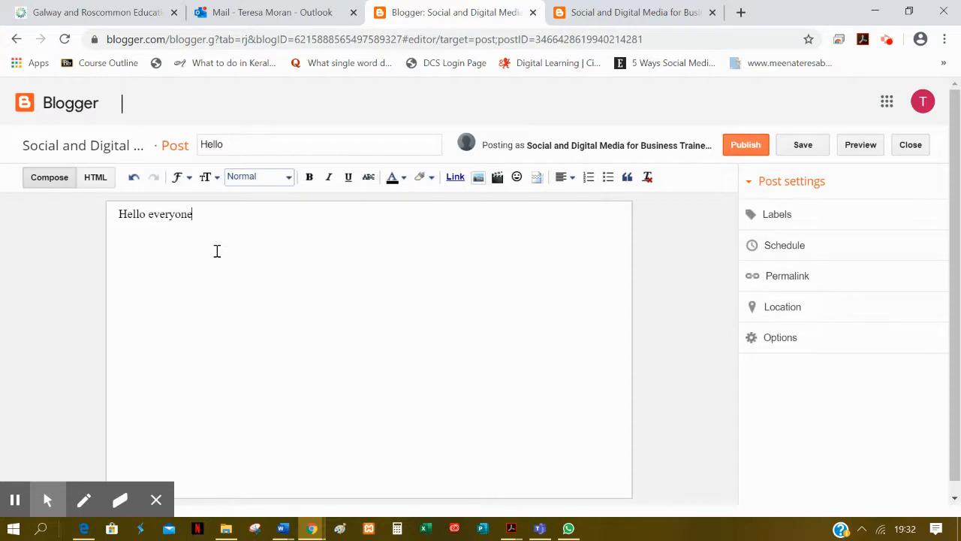
pyautogui.write('  This ')
pyautogui.write('Thi i')
pyautogui.write('s')
pyautogui.write('Welcome')
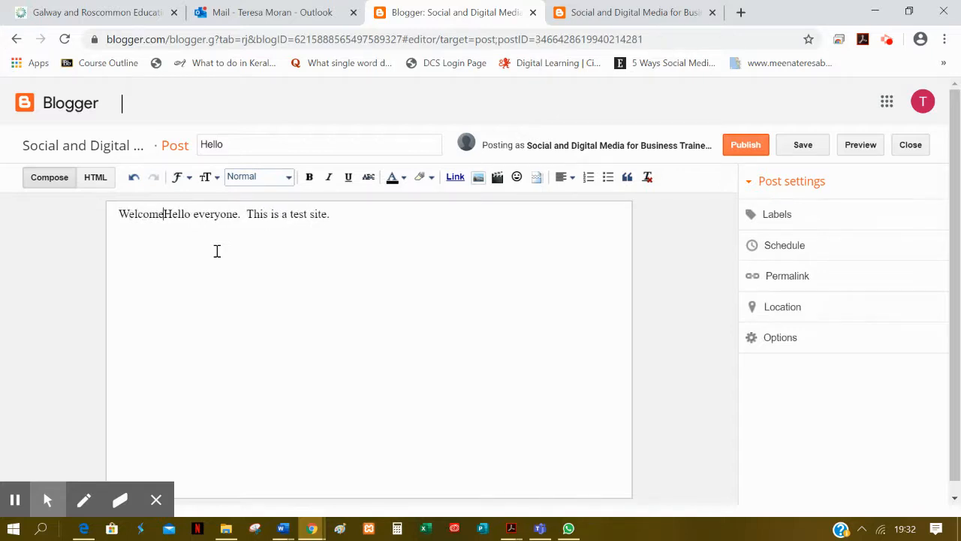
pyautogui.press('Return')
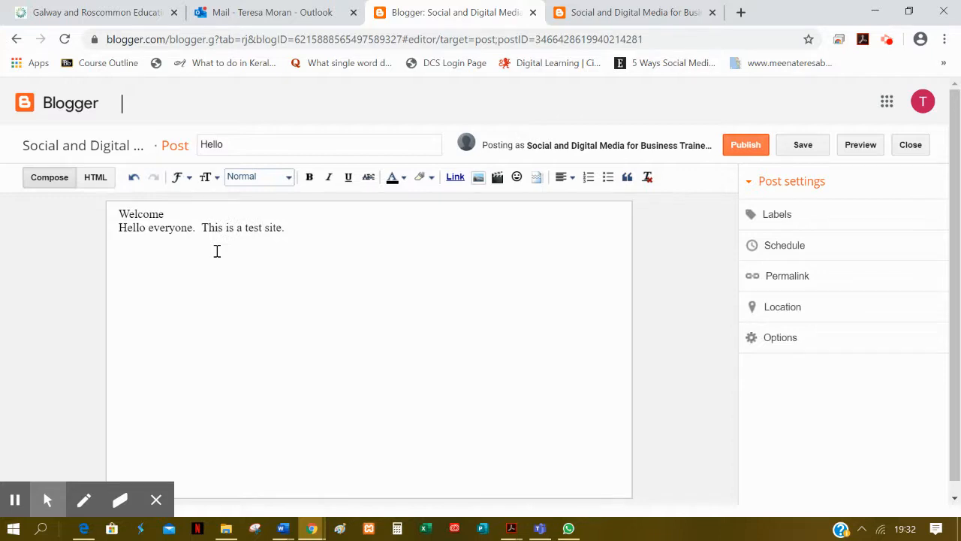
pyautogui.press('Return')
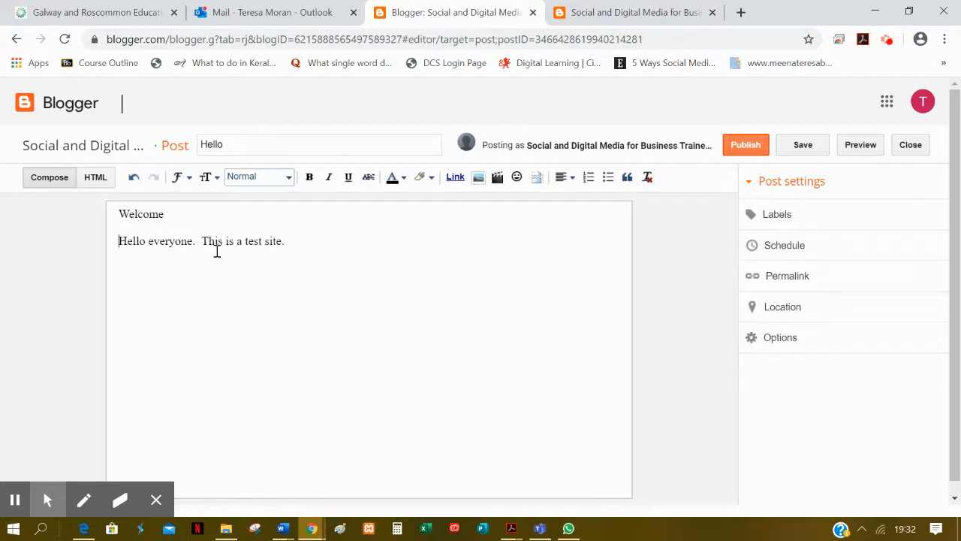
# Step: Set the text size of the word "Welcome" to Largest
pyautogui.click(145, 216)
pyautogui.moveTo(162, 214); pyautogui.dragTo(114, 215)
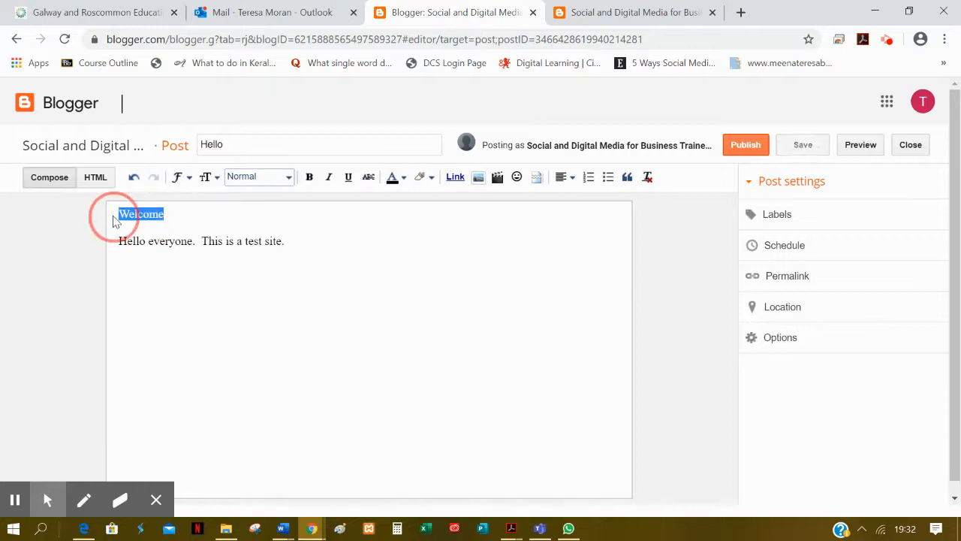
pyautogui.click(182, 185)
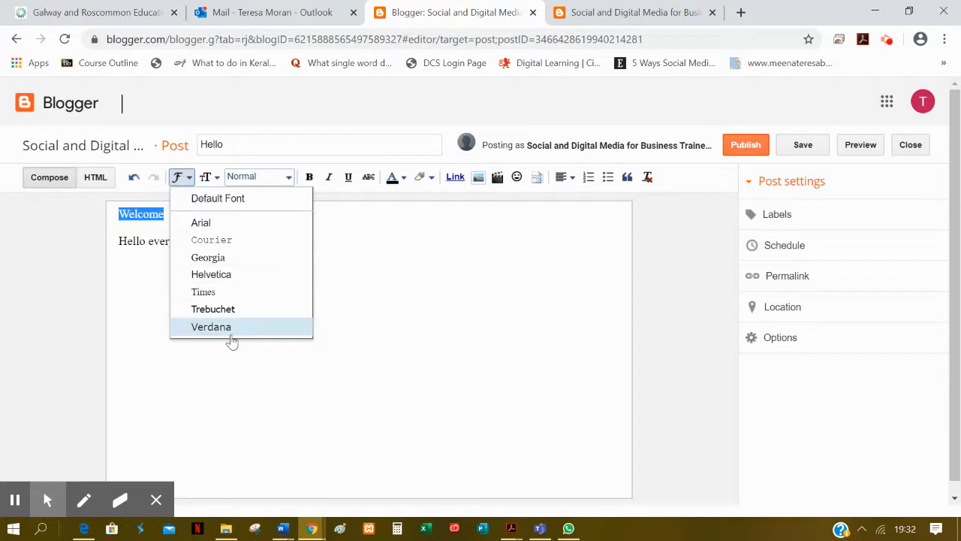
pyautogui.click(209, 178)
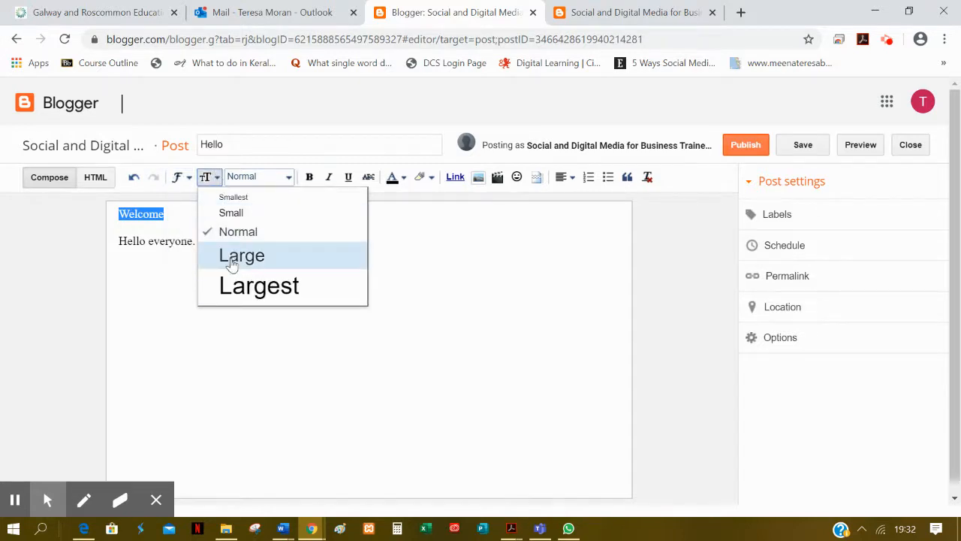
pyautogui.click(233, 285)
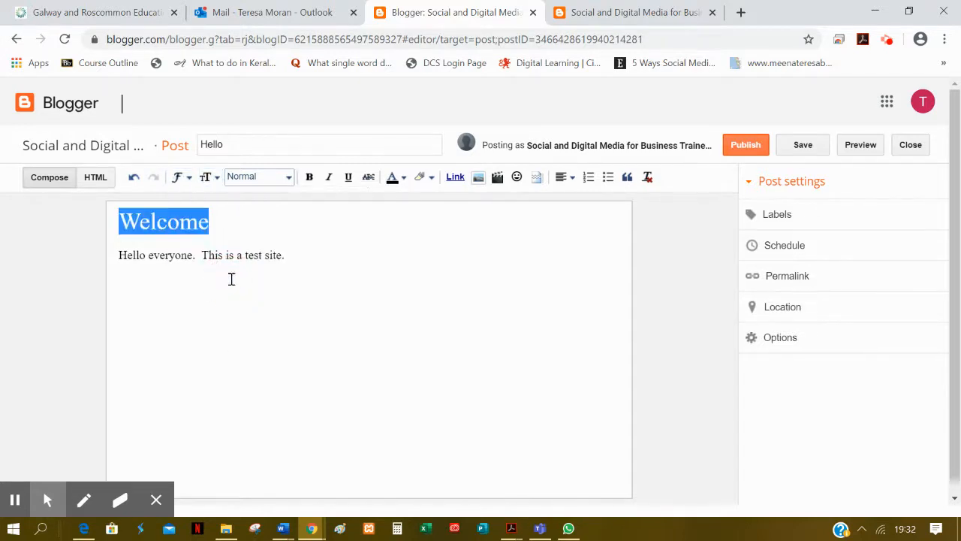
# Step: Make the word "Welcome" bold, italic and underlined, and colour it purple
pyautogui.click(310, 177)
pyautogui.click(329, 179)
pyautogui.click(349, 178)
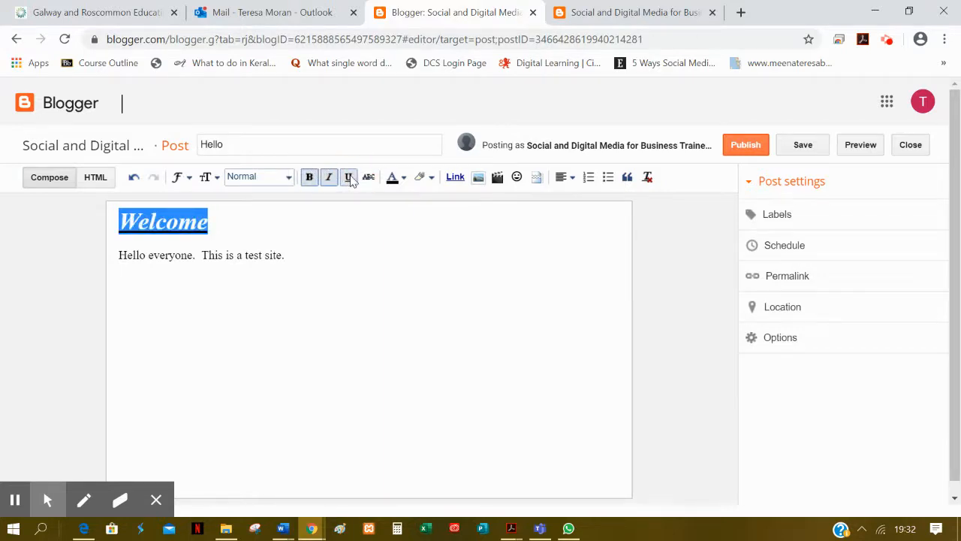
pyautogui.click(403, 181)
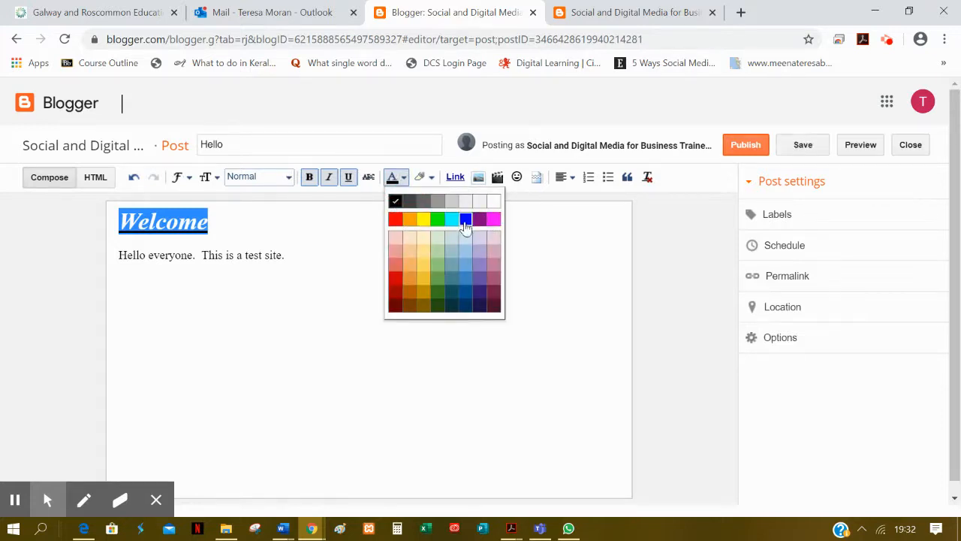
pyautogui.click(484, 222)
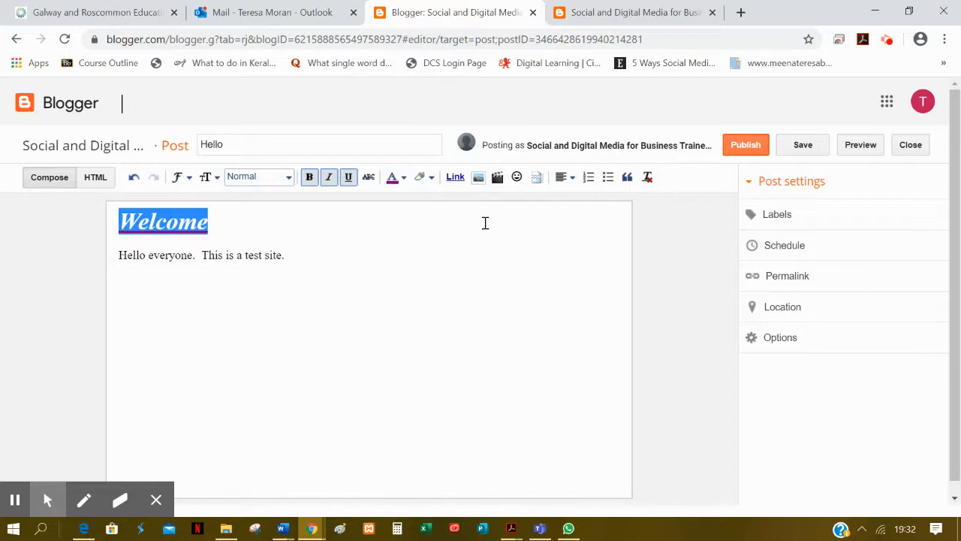
# Step: Apply the Heading style to the "Welcome" line and publish the post
pyautogui.click(290, 178)
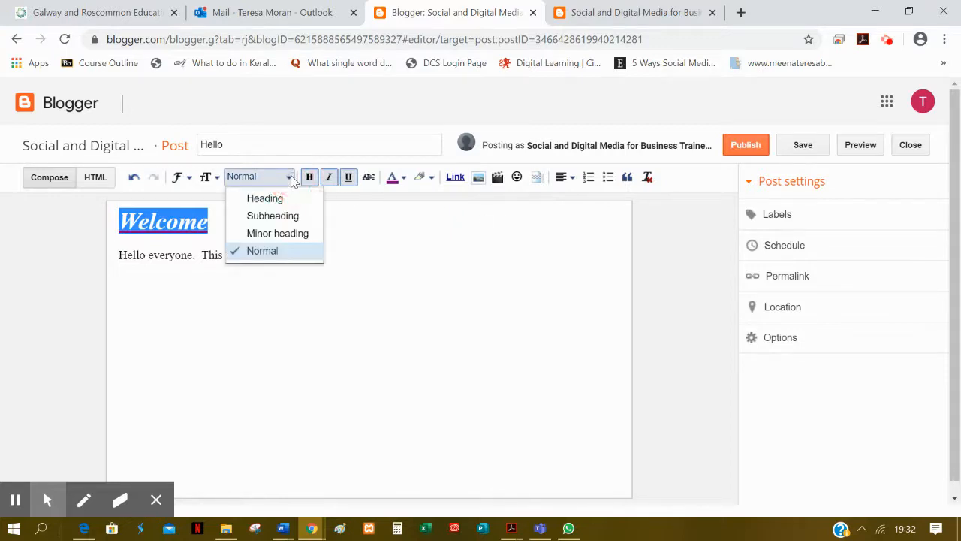
pyautogui.click(258, 205)
pyautogui.click(262, 250)
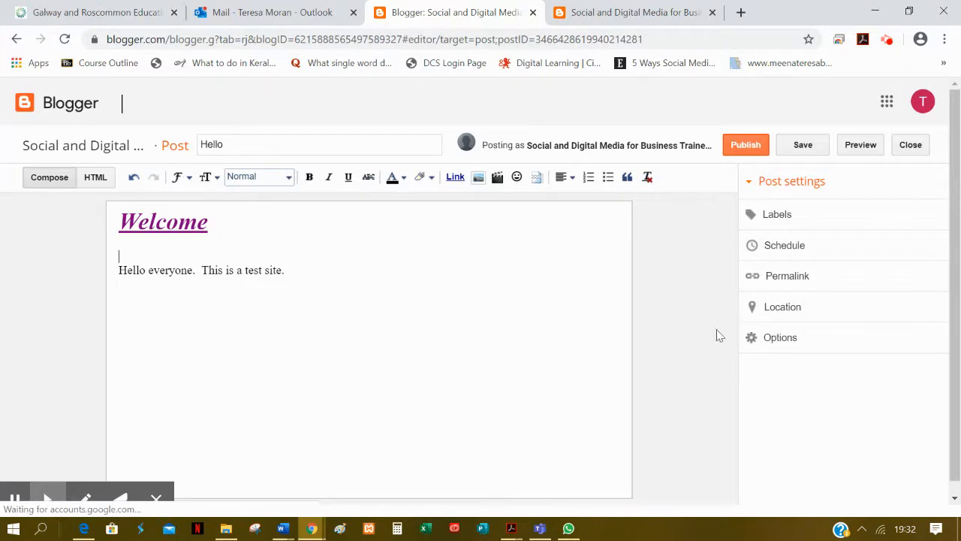
pyautogui.click(734, 147)
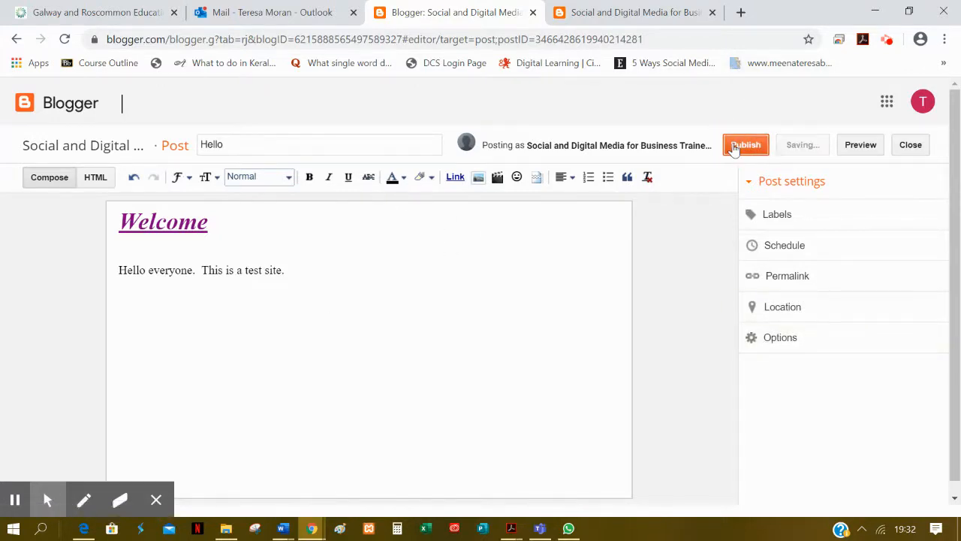
# Step: Reload the live blog, review the published "Hello" post, and close the blog page to return to the dashboard
pyautogui.click(612, 15)
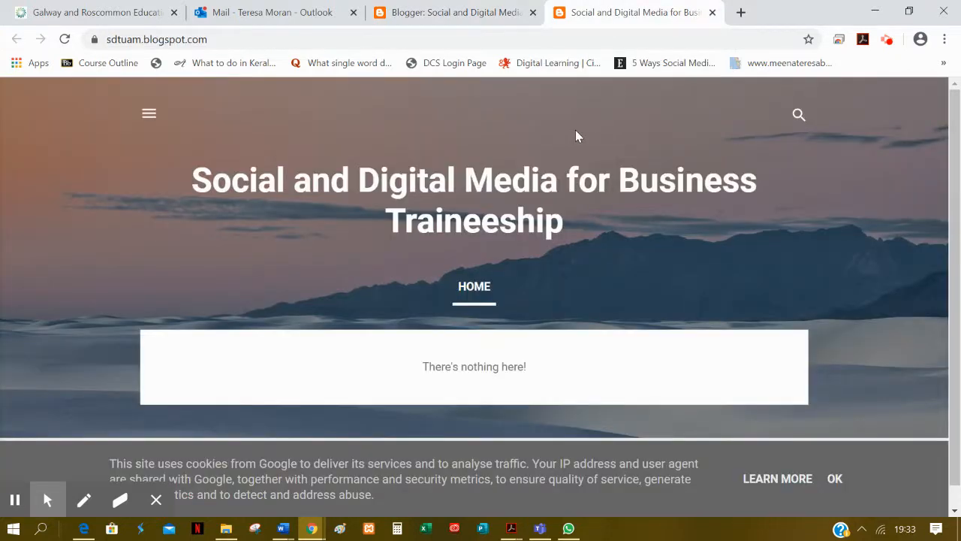
pyautogui.hotkey('ctrl', 'l')
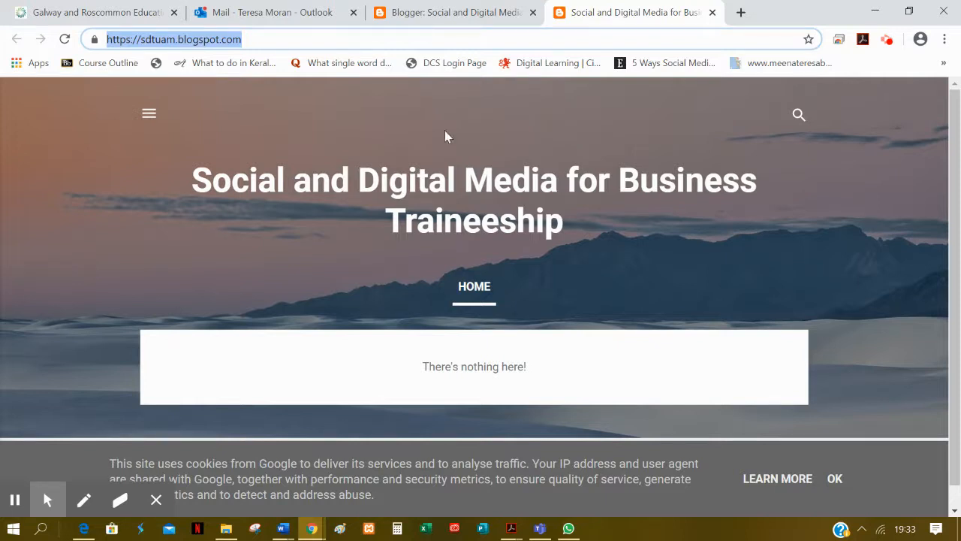
pyautogui.click(65, 39)
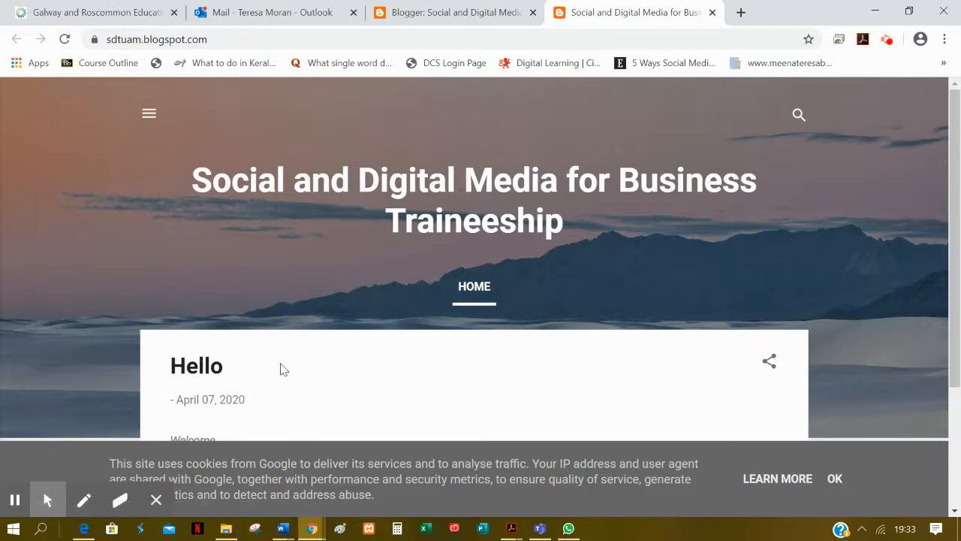
pyautogui.scroll(-2, 280, 368)
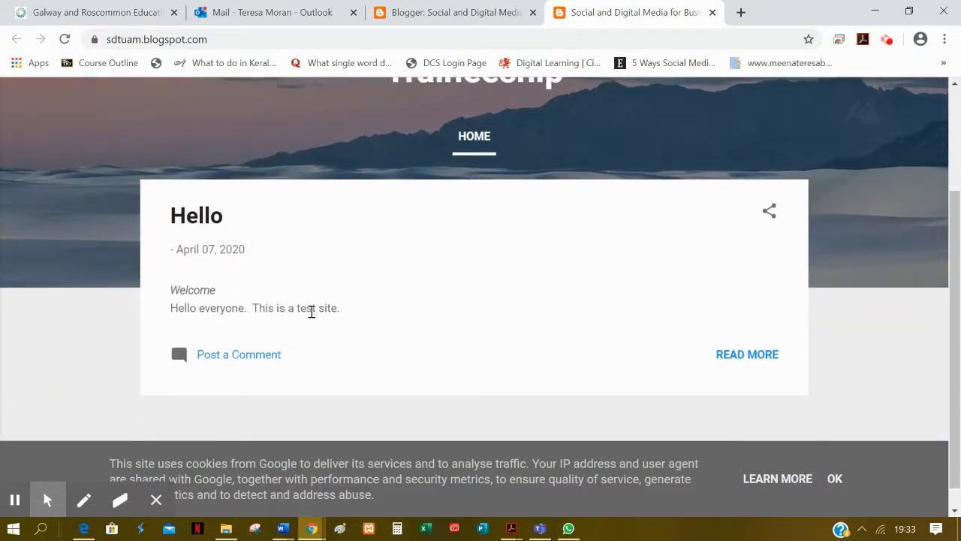
pyautogui.scroll(2, 543, 368)
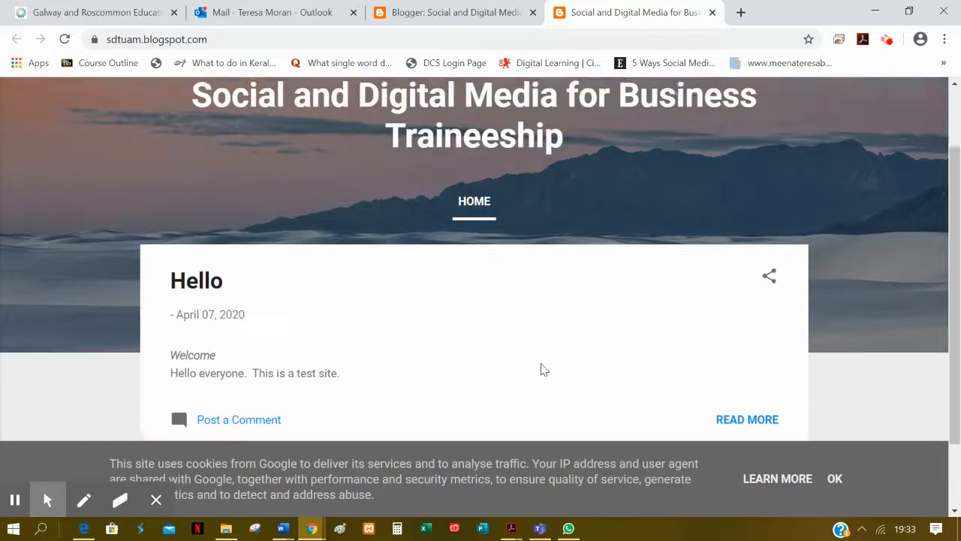
pyautogui.click(713, 12)
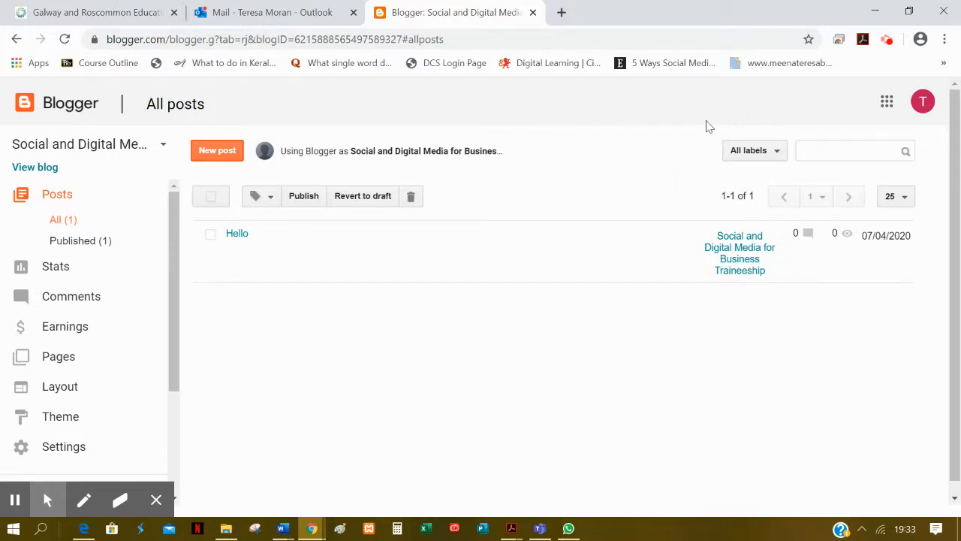
# Step: Start creating a new blog from the list of blogs and title it "Tuam Tourism"
pyautogui.click(163, 149)
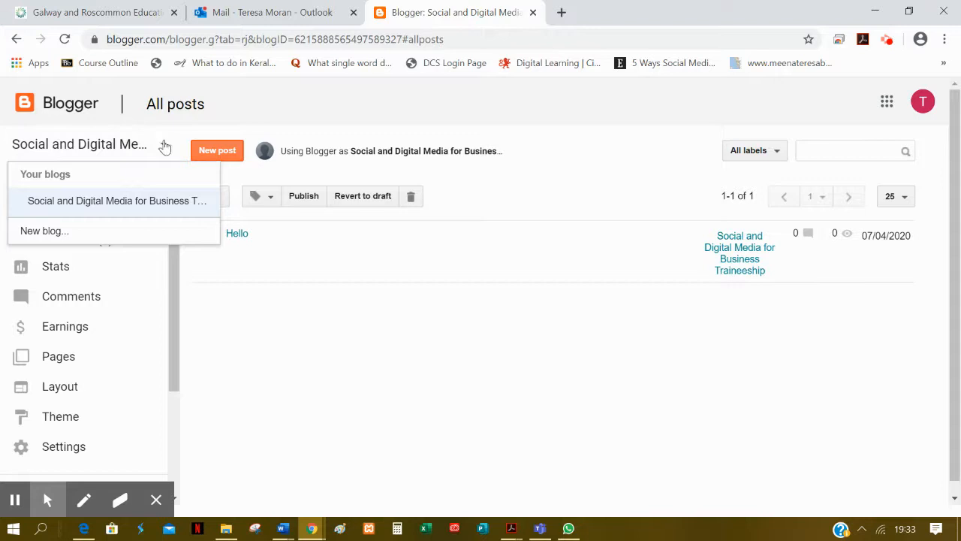
pyautogui.click(55, 231)
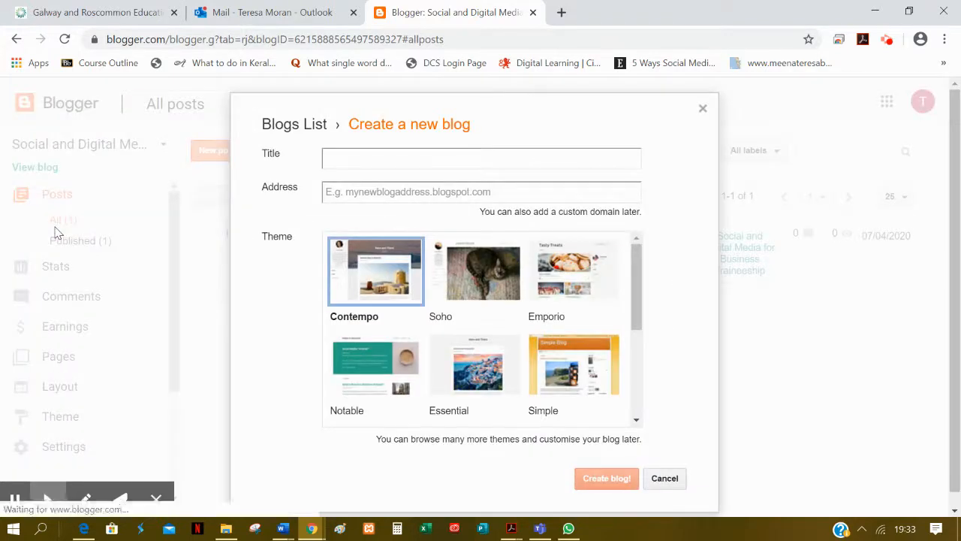
pyautogui.click(372, 157)
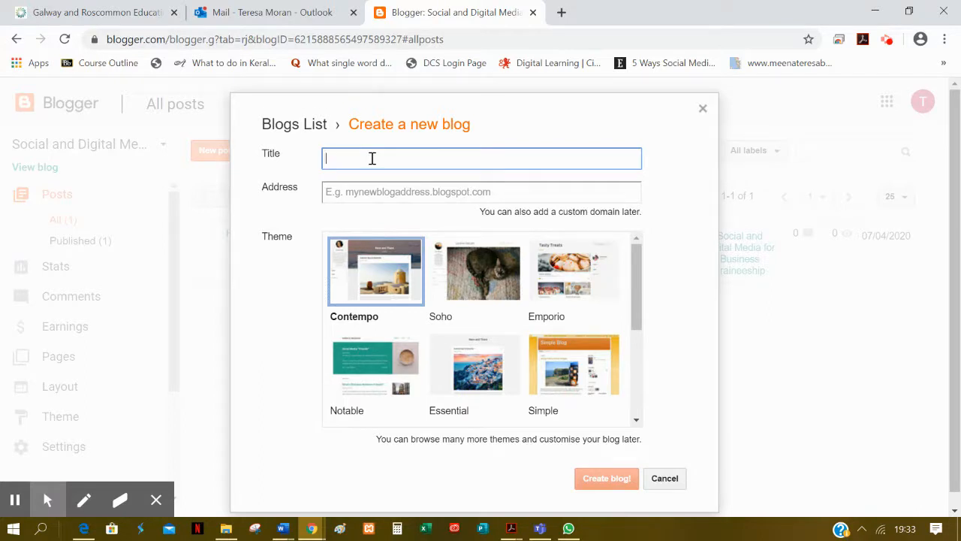
pyautogui.write('Tuma')
# Step: Set the new blog's address to the suggested tuamtm.blogspot.com
pyautogui.click(351, 190)
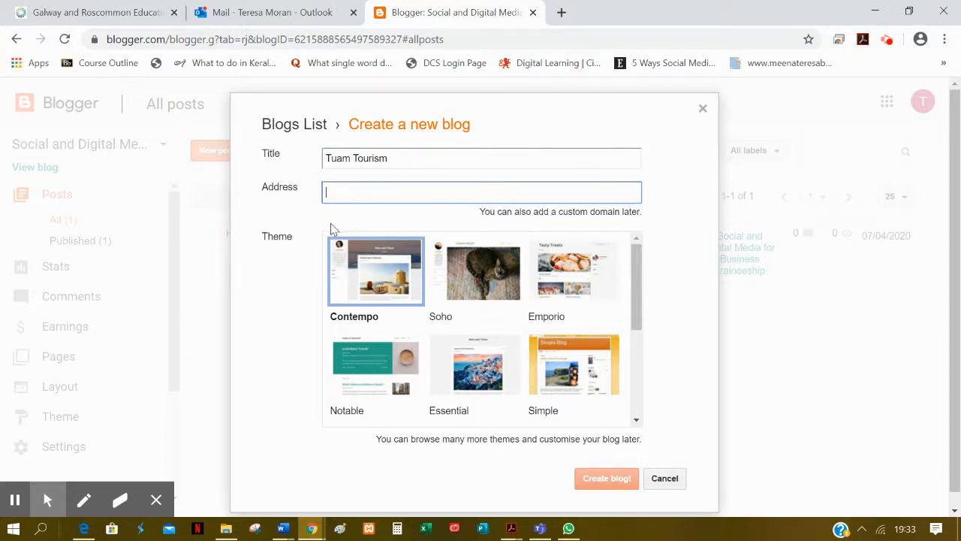
pyautogui.write('tuam')
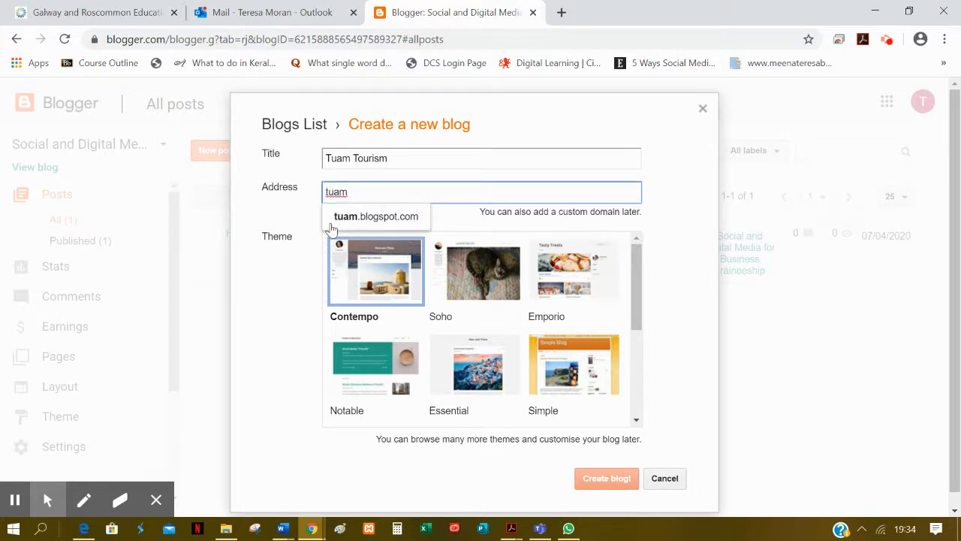
pyautogui.write('tm')
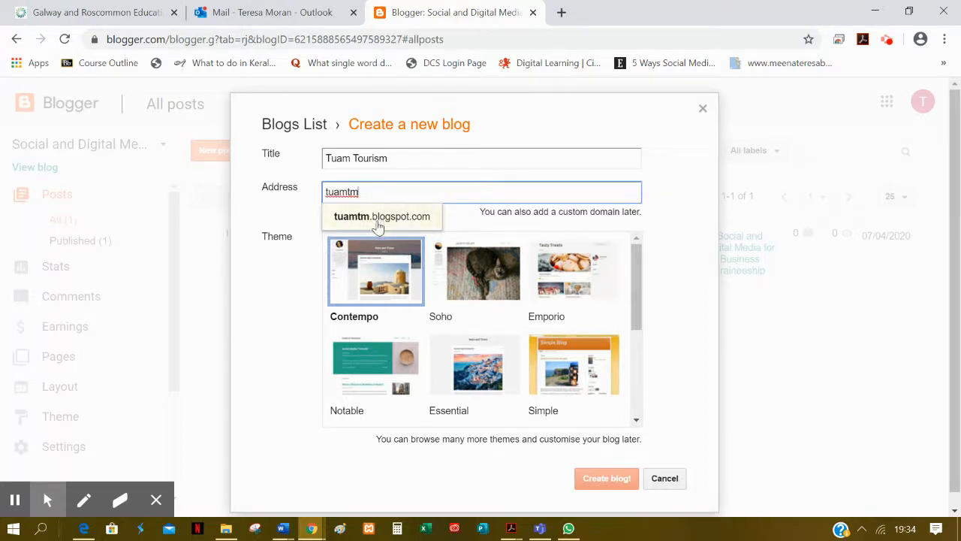
pyautogui.click(415, 217)
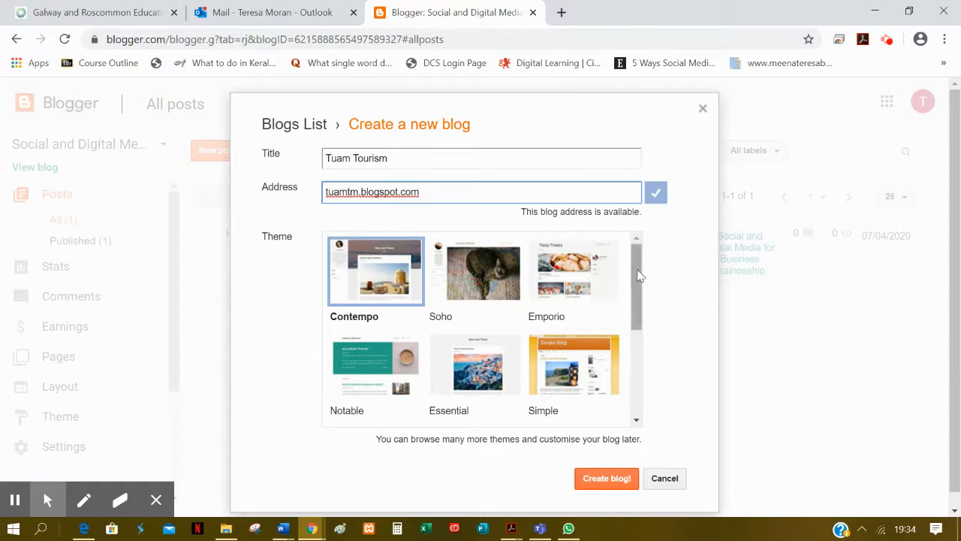
# Step: Browse the available themes, try Dynamic Views, and choose the Travel theme for the new blog
pyautogui.moveTo(638, 276); pyautogui.dragTo(635, 404)
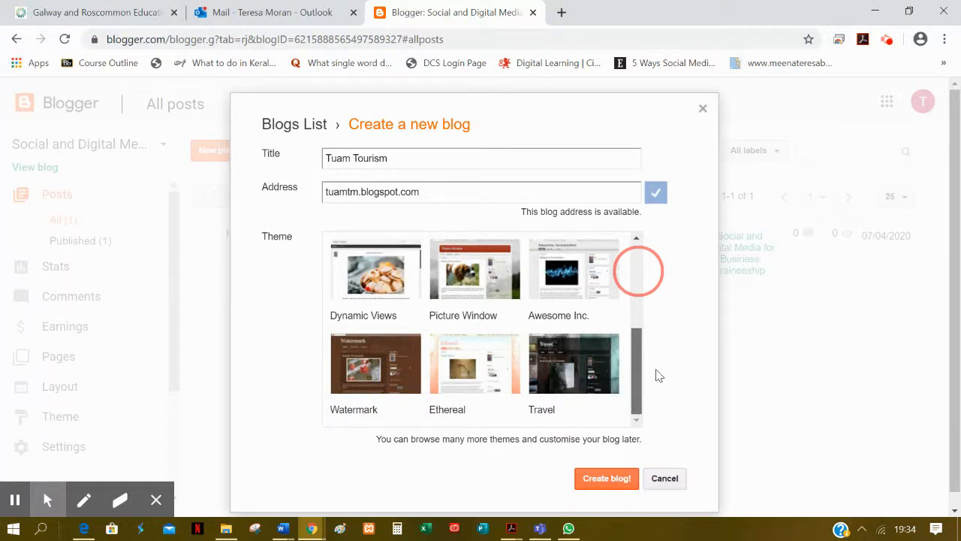
pyautogui.click(637, 252)
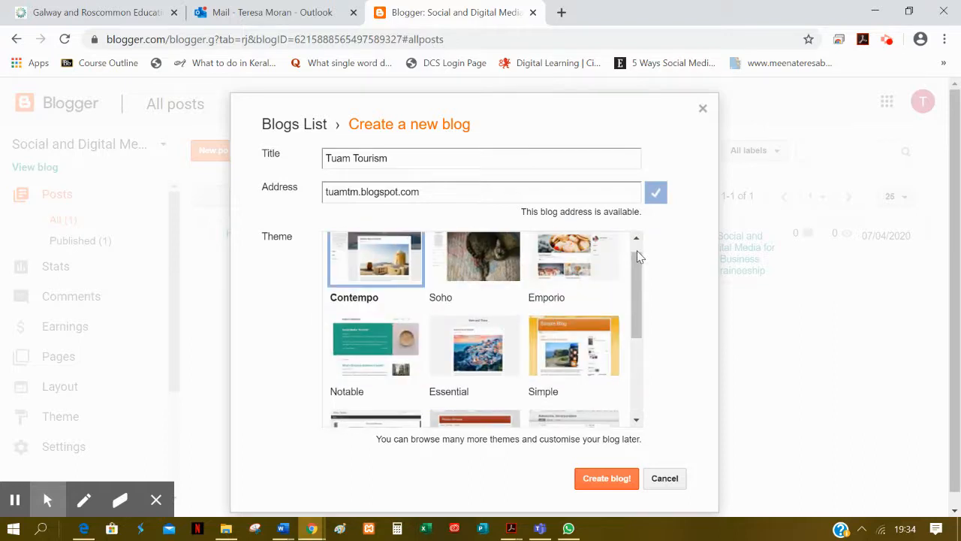
pyautogui.click(637, 406)
pyautogui.click(559, 356)
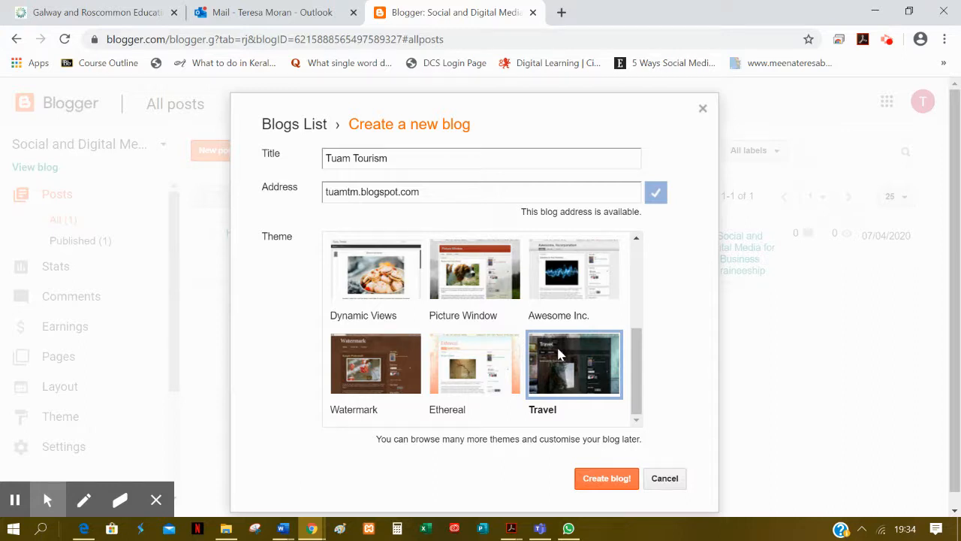
pyautogui.click(359, 275)
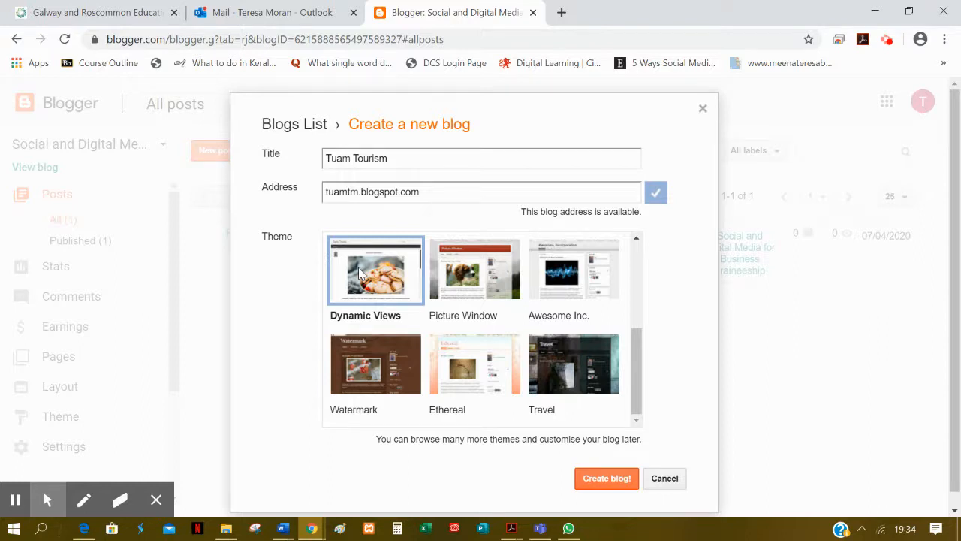
pyautogui.click(565, 365)
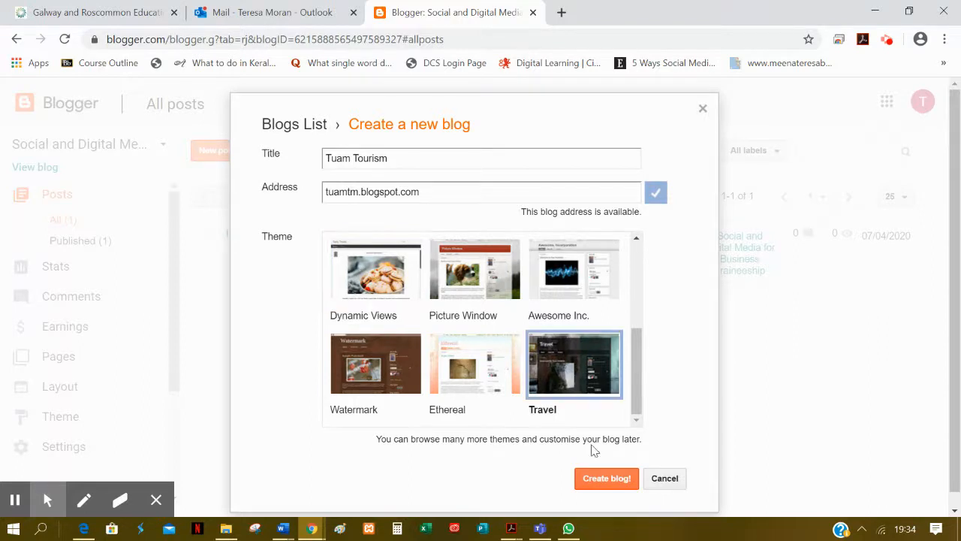
# Step: Create the blog with the entered details and open Tuam Tourism from the list of blogs
pyautogui.click(600, 484)
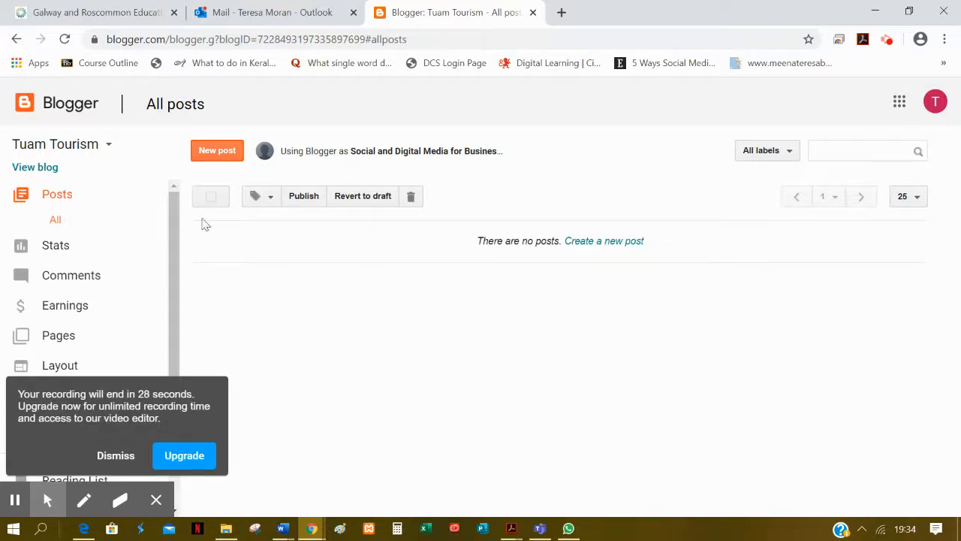
pyautogui.click(108, 147)
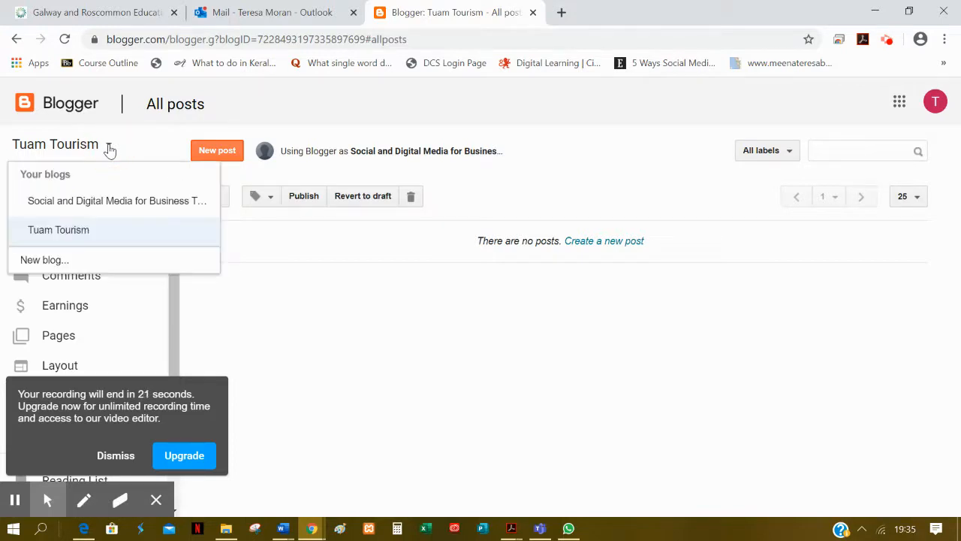
pyautogui.click(80, 238)
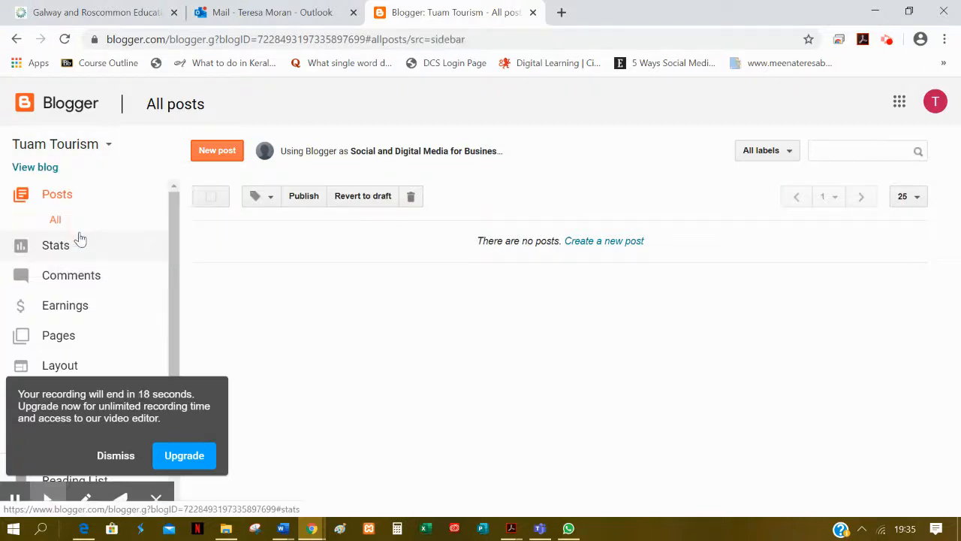